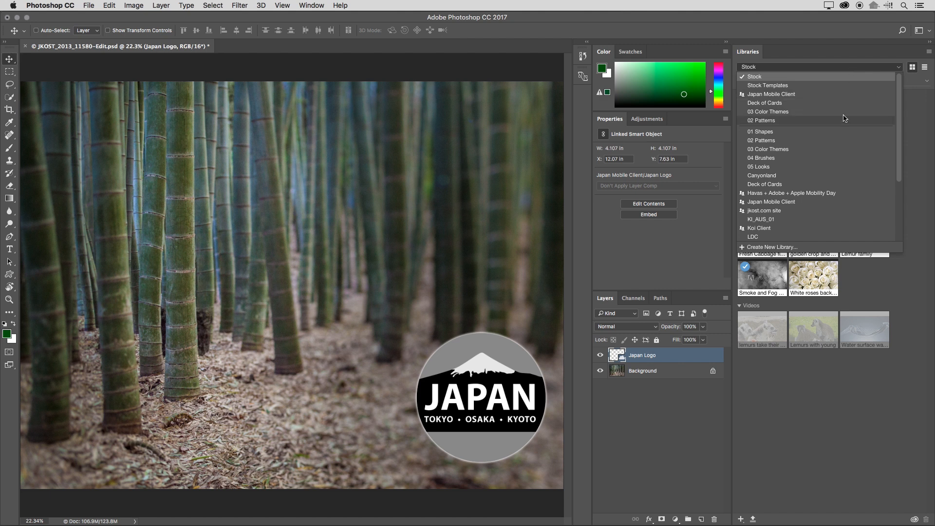
Switch to the Japan Mobile Client library and delete the koi graphic from it.
{"action": "scroll", "coordinate": [846, 144], "scroll_direction": "down", "scroll_amount": 1}
{"action": "scroll", "coordinate": [846, 146], "scroll_direction": "down", "scroll_amount": 5}
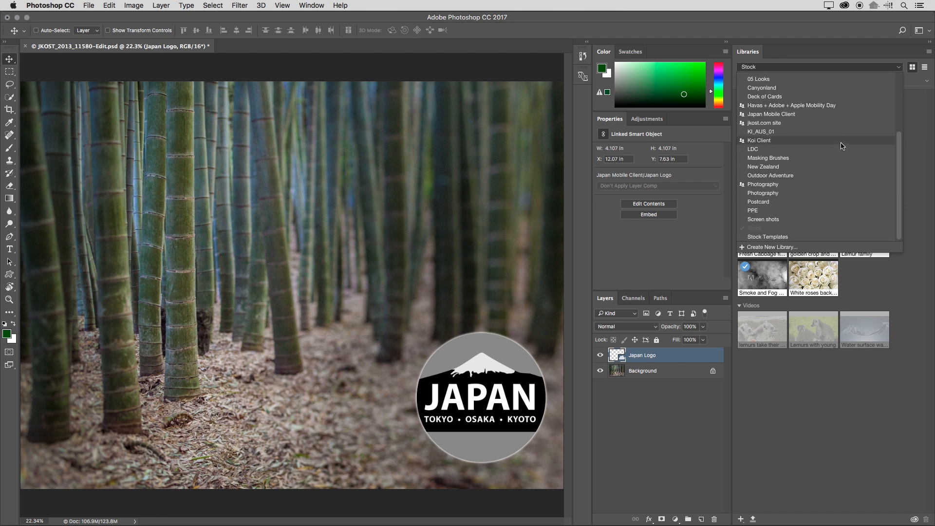
{"action": "left_click", "coordinate": [846, 115]}
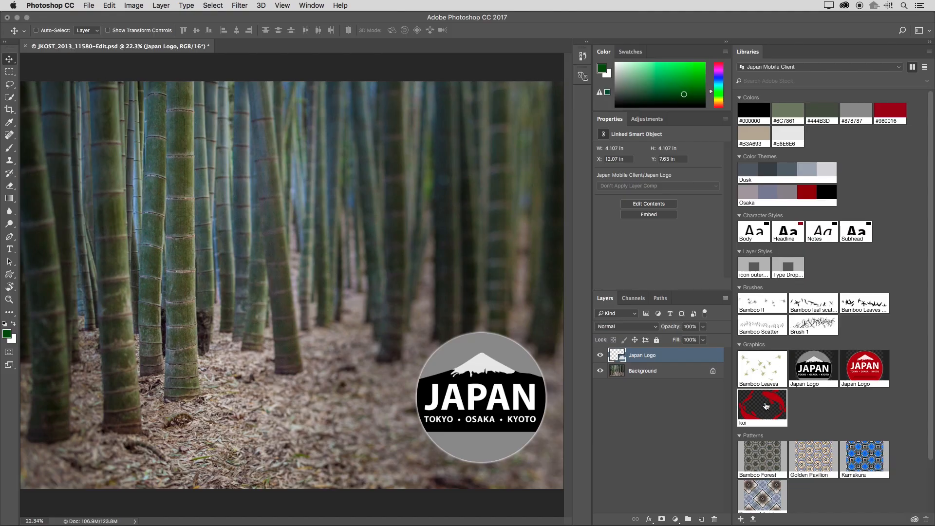
{"action": "right_click", "coordinate": [766, 405]}
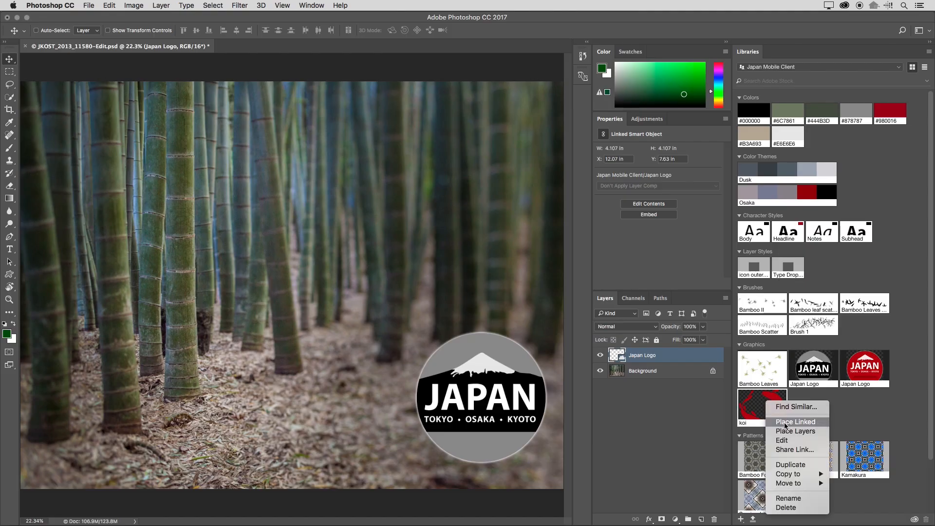
{"action": "left_click", "coordinate": [805, 507]}
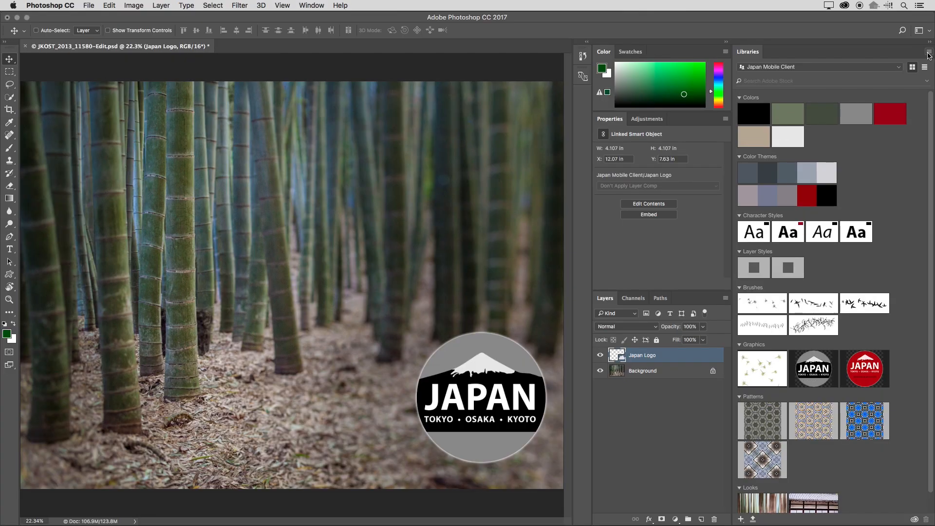
View the library's deleted items on the Creative Cloud Assets site, restore the koi graphic, and return to Photoshop.
{"action": "left_click", "coordinate": [929, 52]}
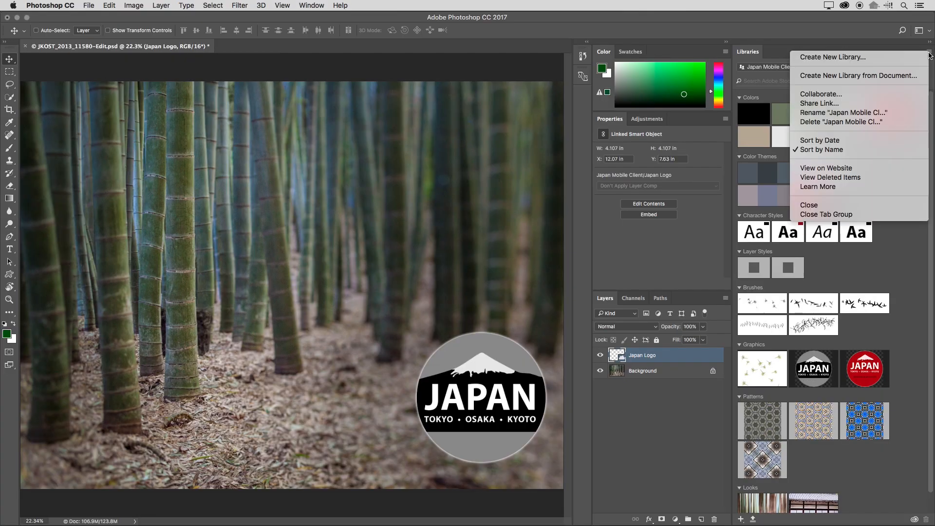
{"action": "left_click", "coordinate": [879, 177]}
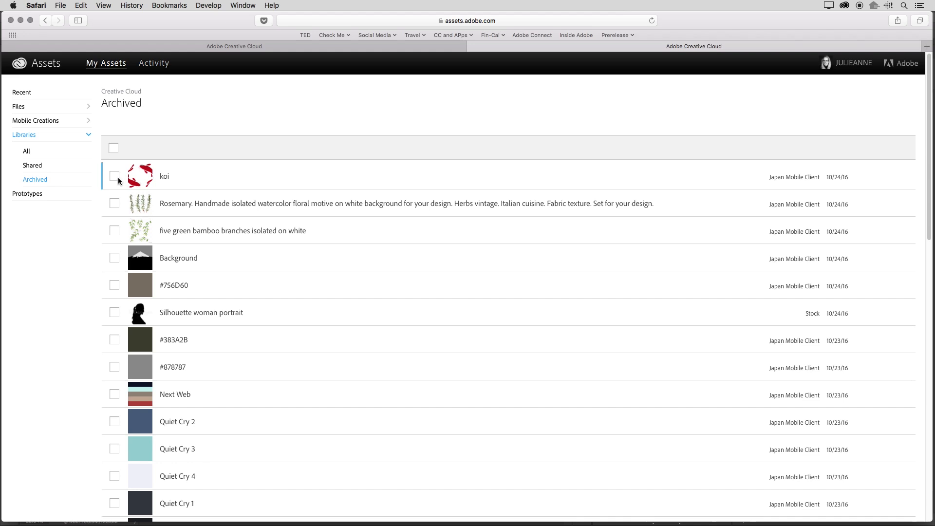
{"action": "left_click", "coordinate": [116, 179]}
{"action": "left_click", "coordinate": [228, 151]}
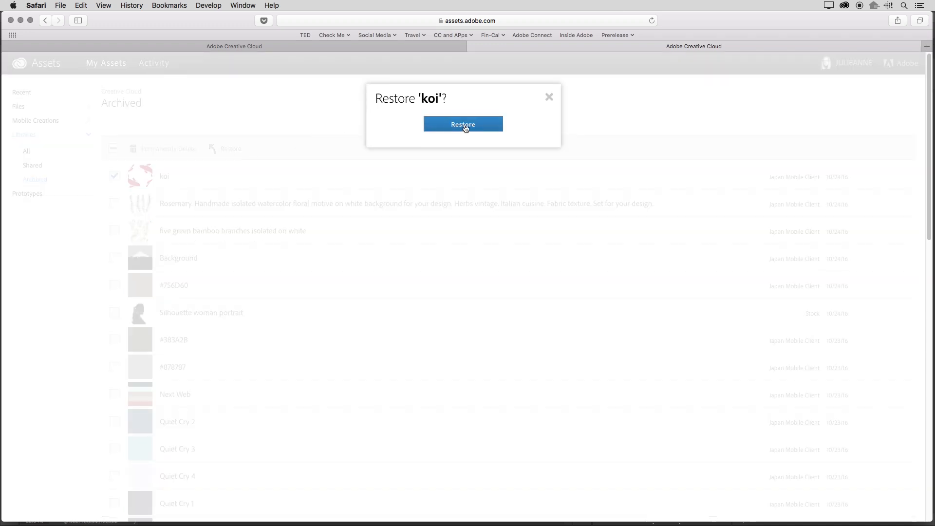
{"action": "left_click", "coordinate": [464, 124]}
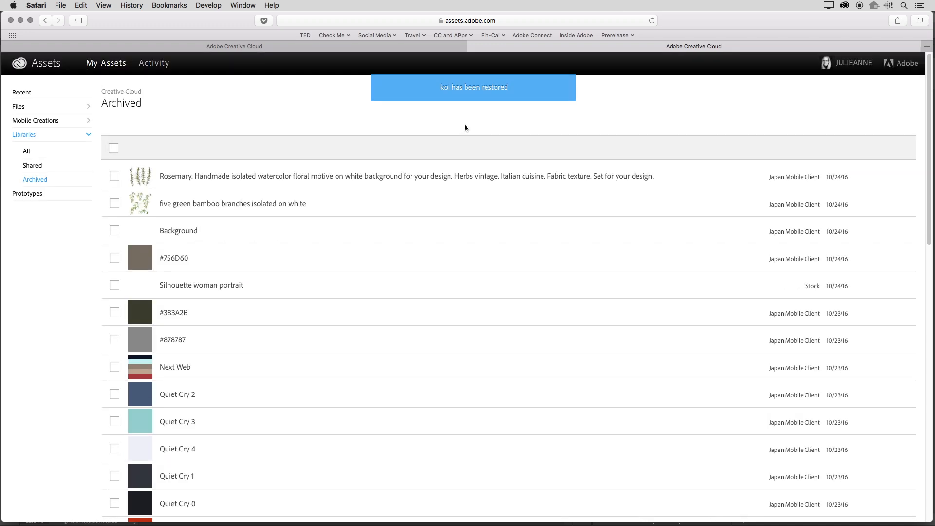
{"action": "key", "text": "super+Tab"}
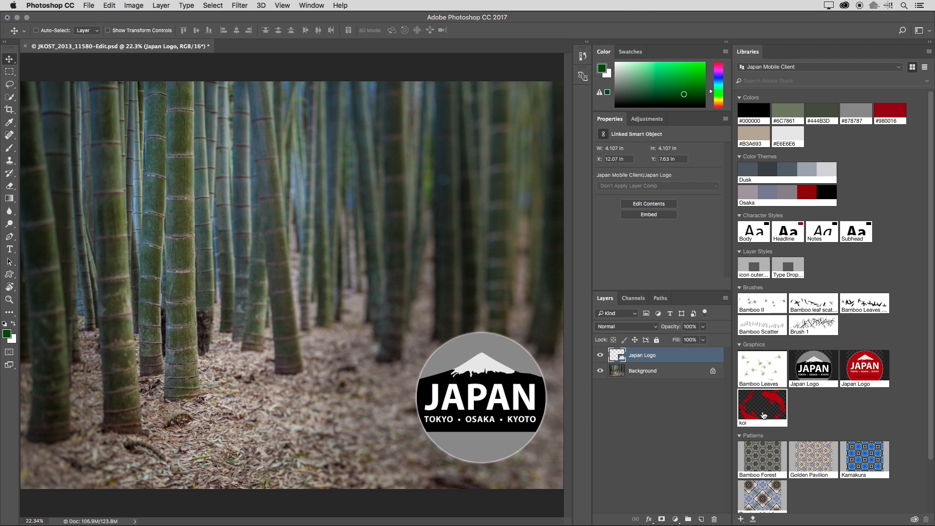
Find Adobe Stock images similar to the Bamboo Leaves graphic and limit the results to photos instead of illustrations.
{"action": "left_click", "coordinate": [760, 370]}
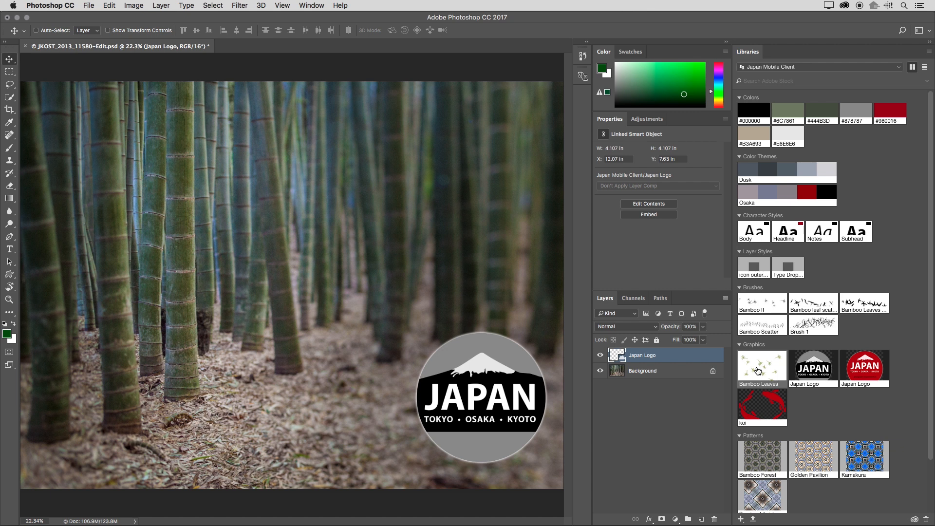
{"action": "right_click", "coordinate": [758, 371]}
{"action": "left_click", "coordinate": [803, 371]}
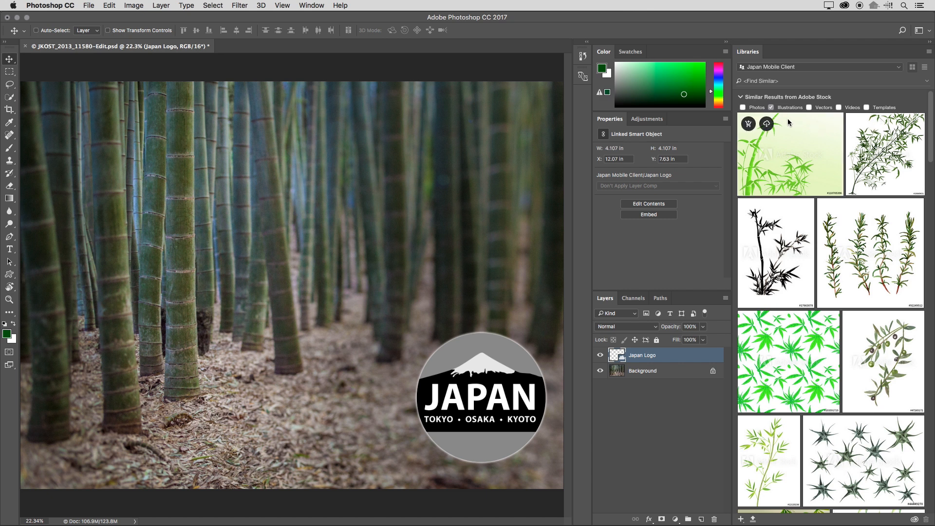
{"action": "left_click", "coordinate": [744, 108]}
{"action": "left_click", "coordinate": [773, 108]}
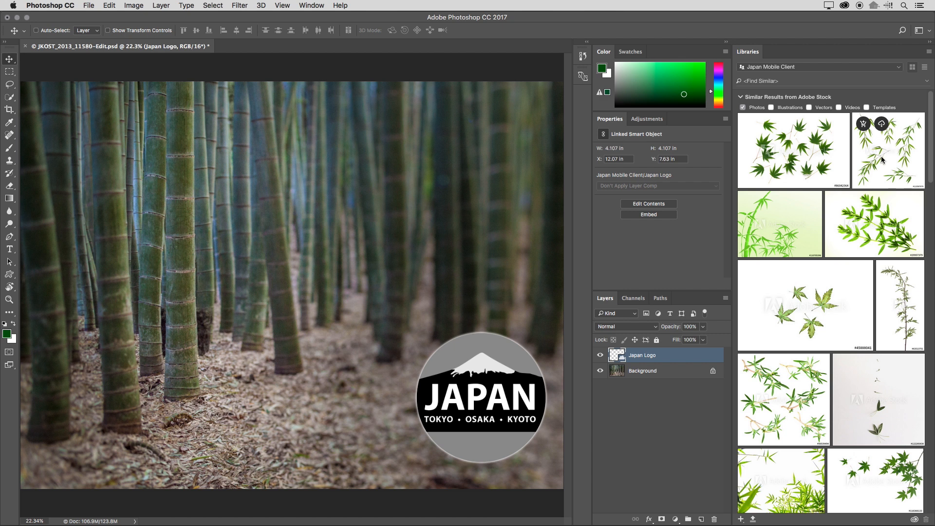
Place the five green bamboo branches stock image in the document and move it to about X 2.67 in, Y 0.12 in.
{"action": "left_click_drag", "start_coordinate": [883, 159], "coordinate": [324, 187]}
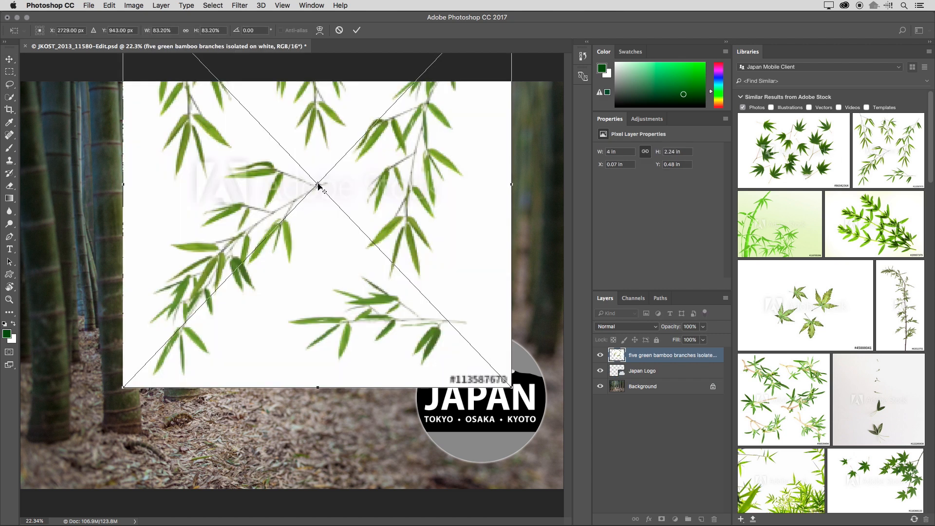
{"action": "key", "text": "Return"}
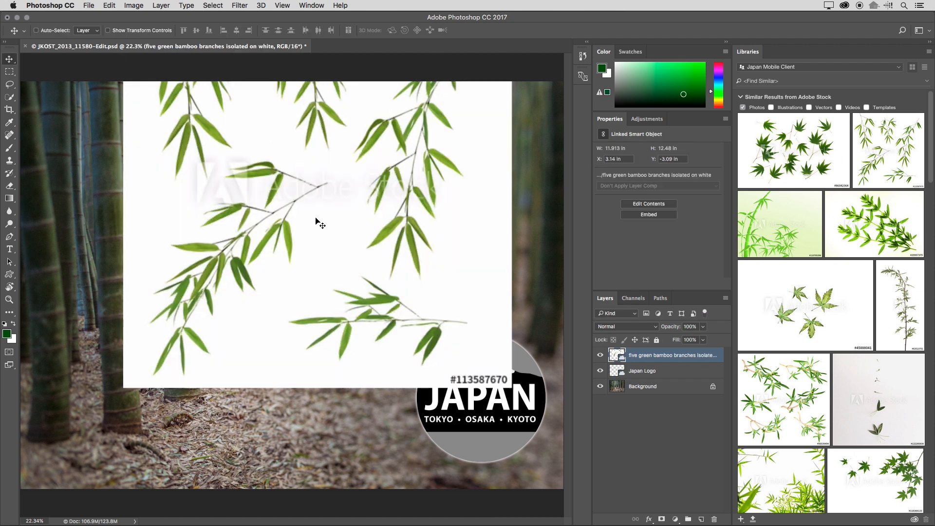
{"action": "left_click_drag", "start_coordinate": [316, 220], "coordinate": [300, 326]}
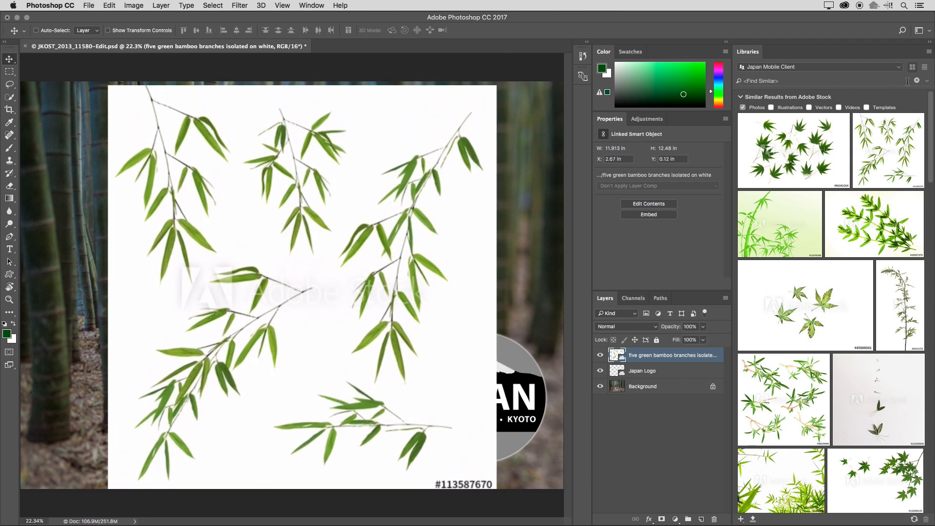
Clear the similar-image search and collapse the library's Brushes, Layer Styles, Character Styles and Color Themes groups.
{"action": "left_click", "coordinate": [916, 81]}
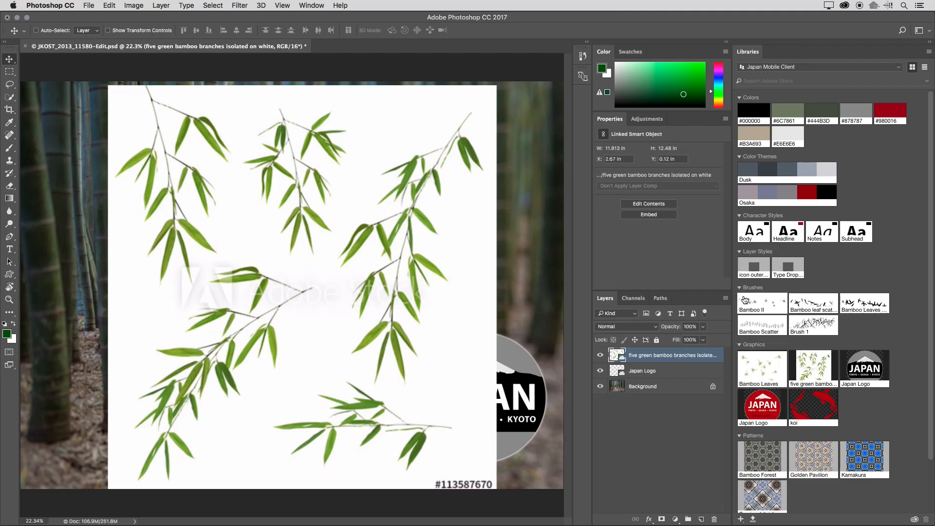
{"action": "left_click", "coordinate": [740, 289]}
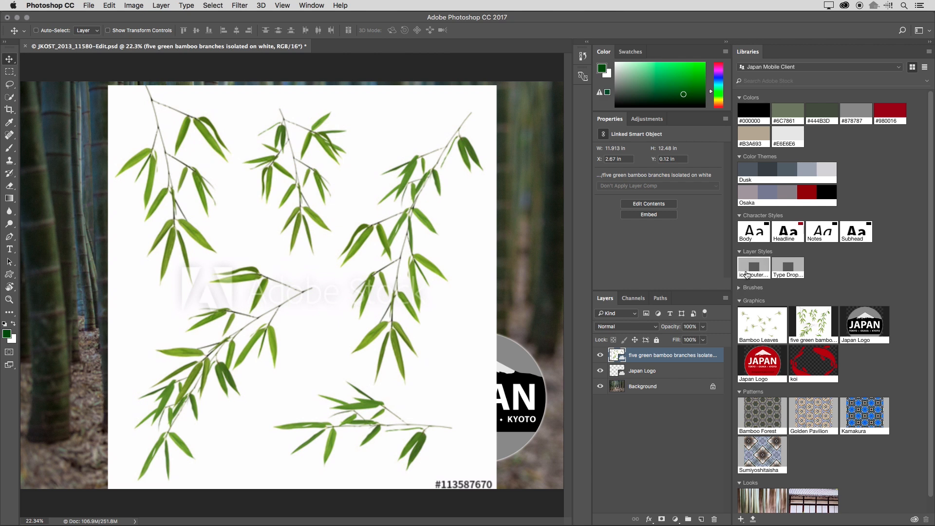
{"action": "left_click", "coordinate": [740, 251]}
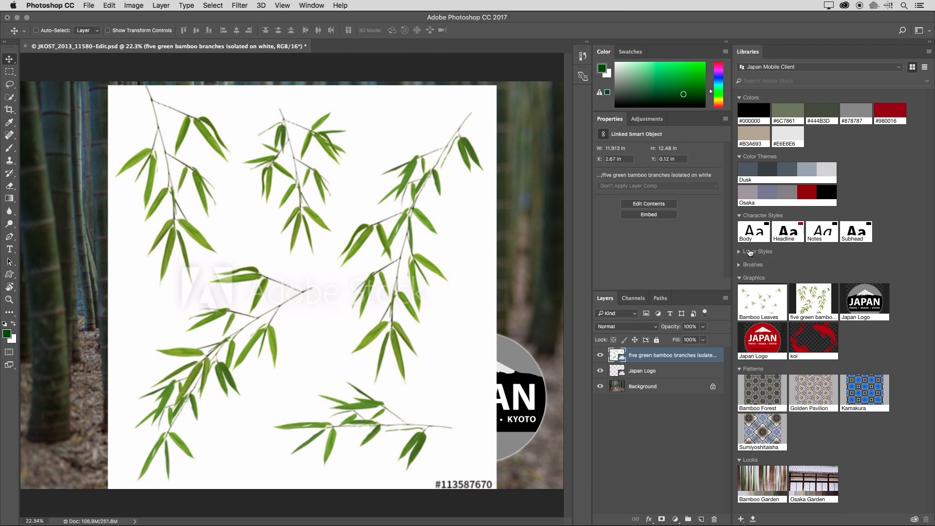
{"action": "left_click", "coordinate": [740, 215]}
{"action": "left_click", "coordinate": [740, 157]}
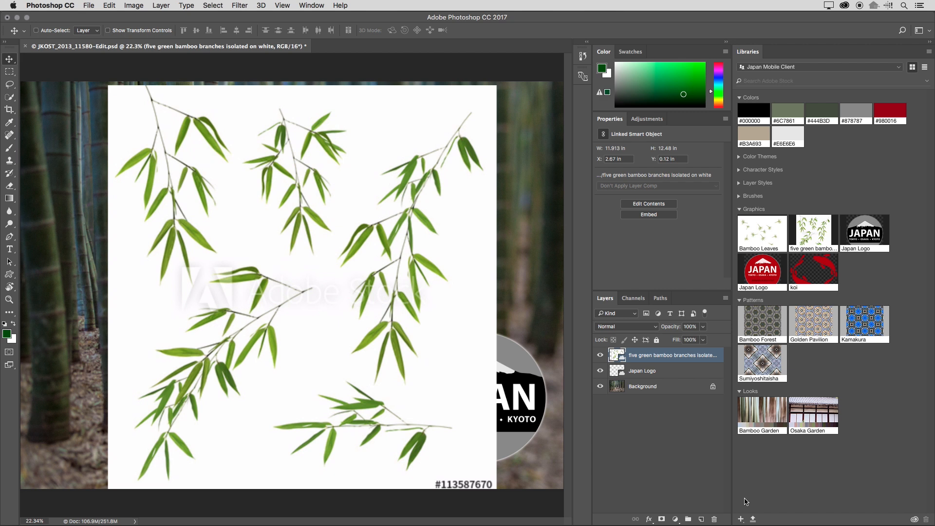
{"action": "left_click", "coordinate": [741, 519]}
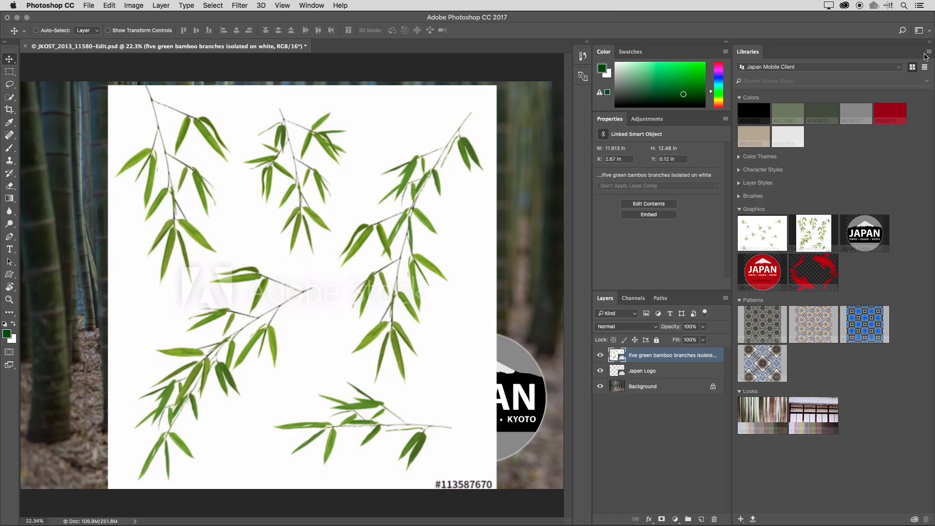
View the collaboration options for the Japan Mobile Client library on the web, dismiss them, and return to Photoshop.
{"action": "left_click", "coordinate": [928, 52]}
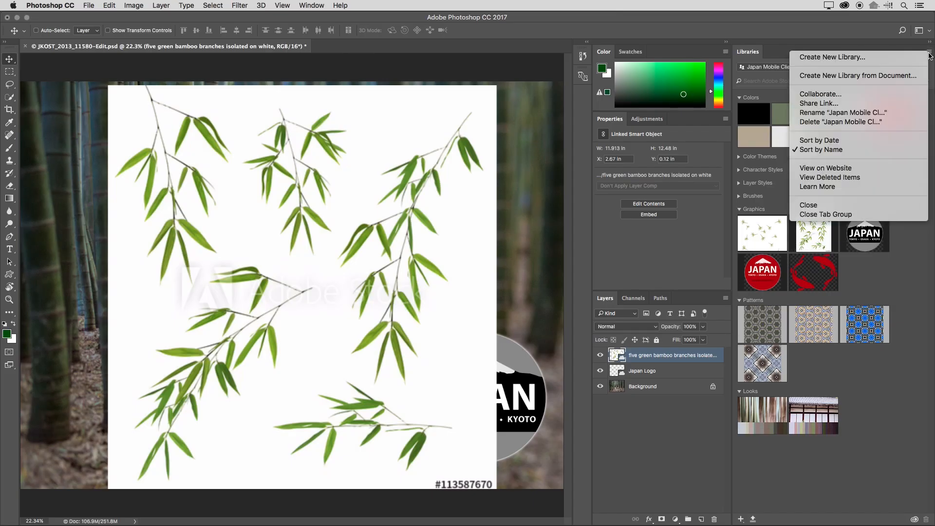
{"action": "left_click", "coordinate": [895, 95]}
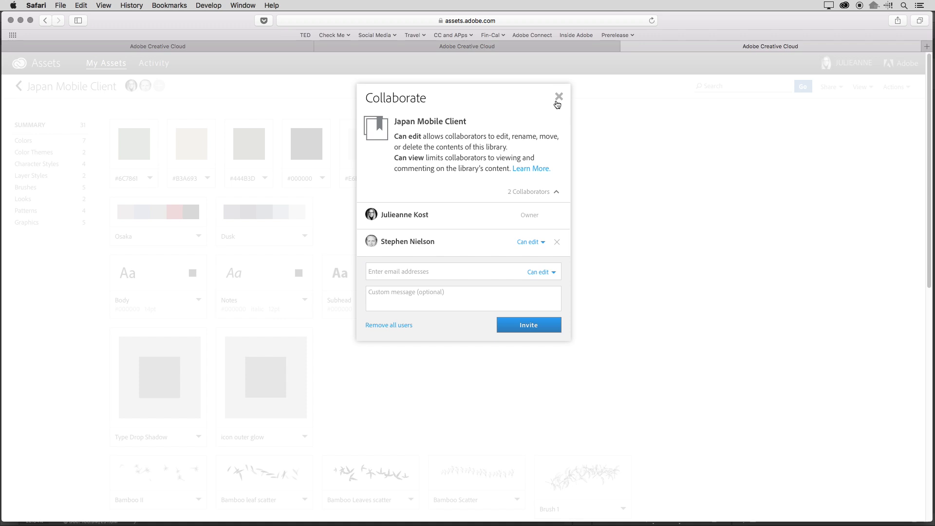
{"action": "left_click", "coordinate": [558, 100]}
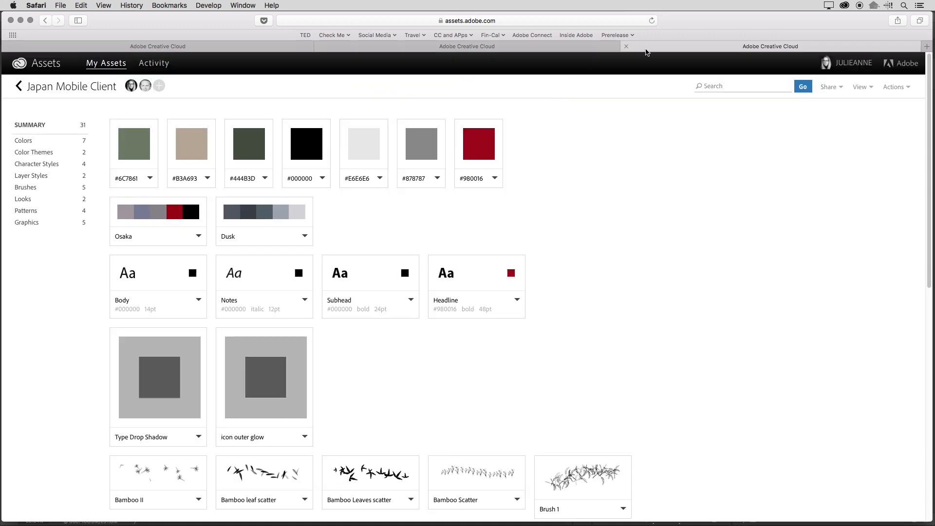
{"action": "key", "text": "super+Tab"}
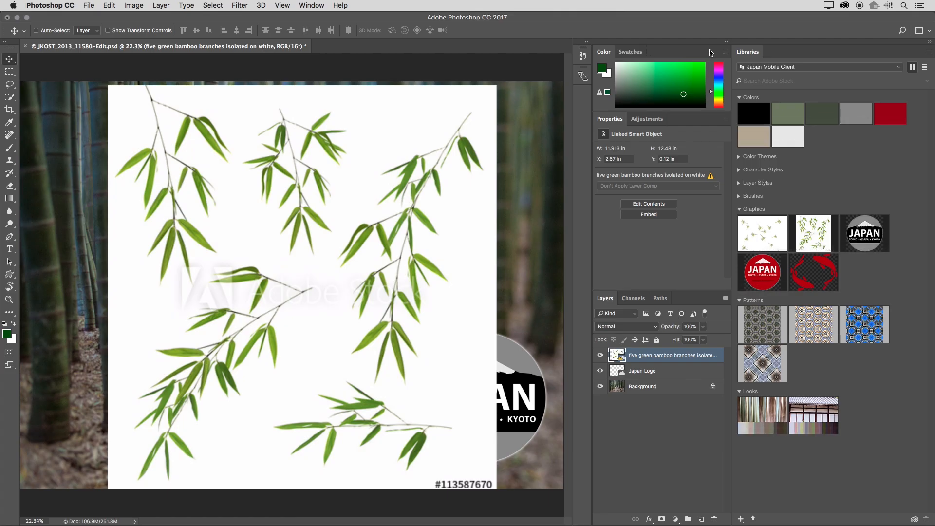
Open the link-sharing settings of the Japan Mobile Client library and switch it from private to a public link.
{"action": "left_click", "coordinate": [928, 52]}
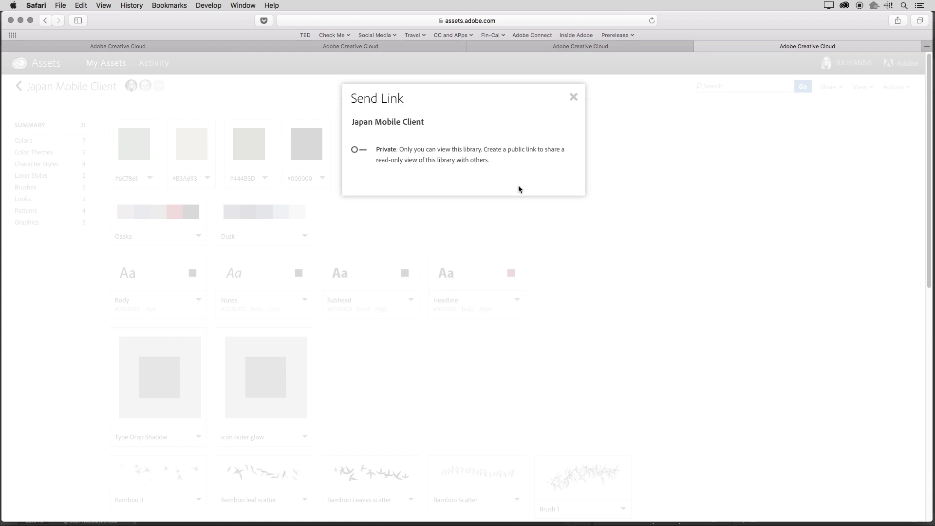
{"action": "left_click", "coordinate": [356, 150]}
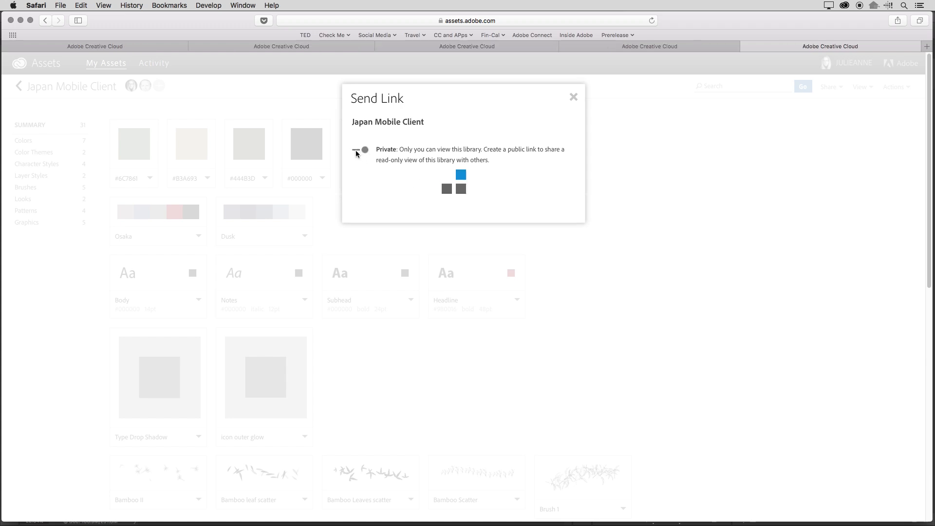